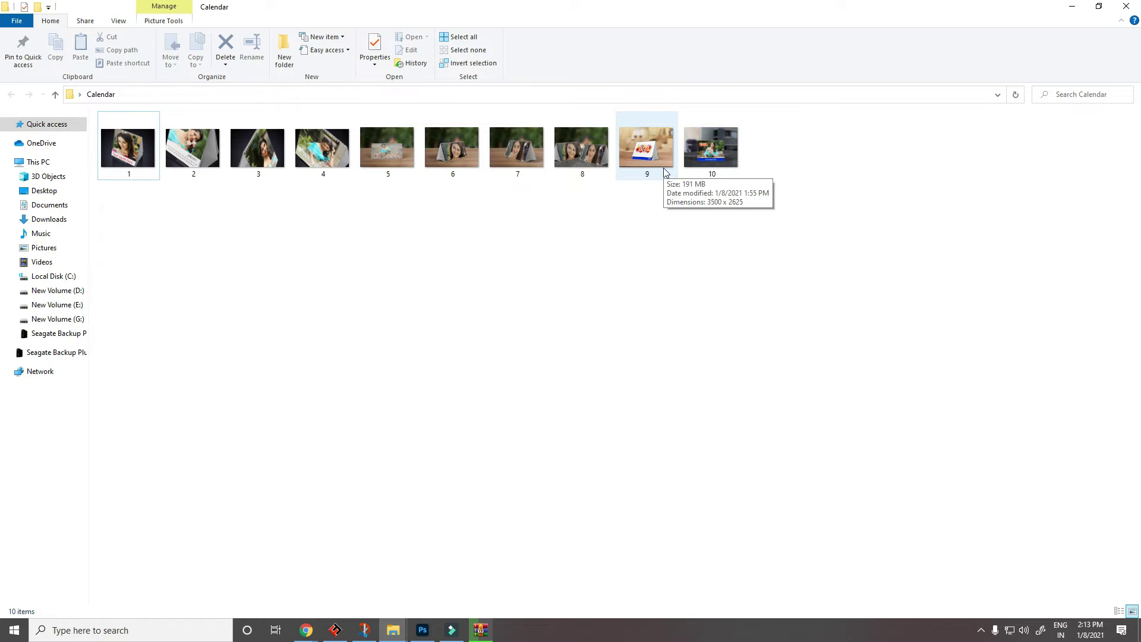
Preview calendar mockup 2 in the ACDSee viewer and return to the Calendar folder
double_click(193, 154)
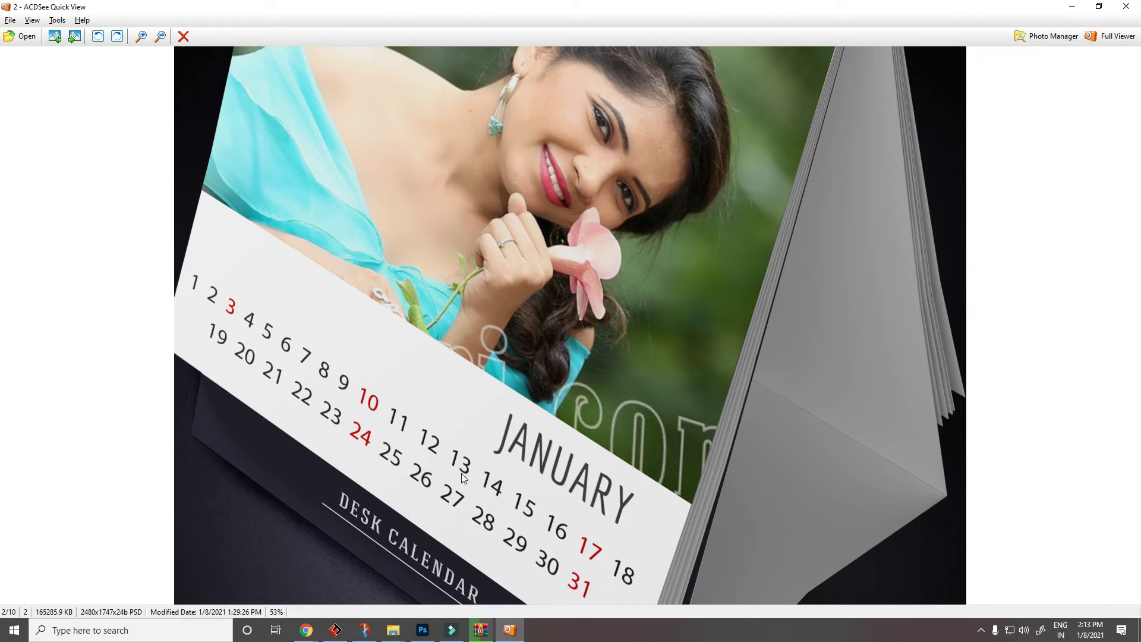
key(Escape)
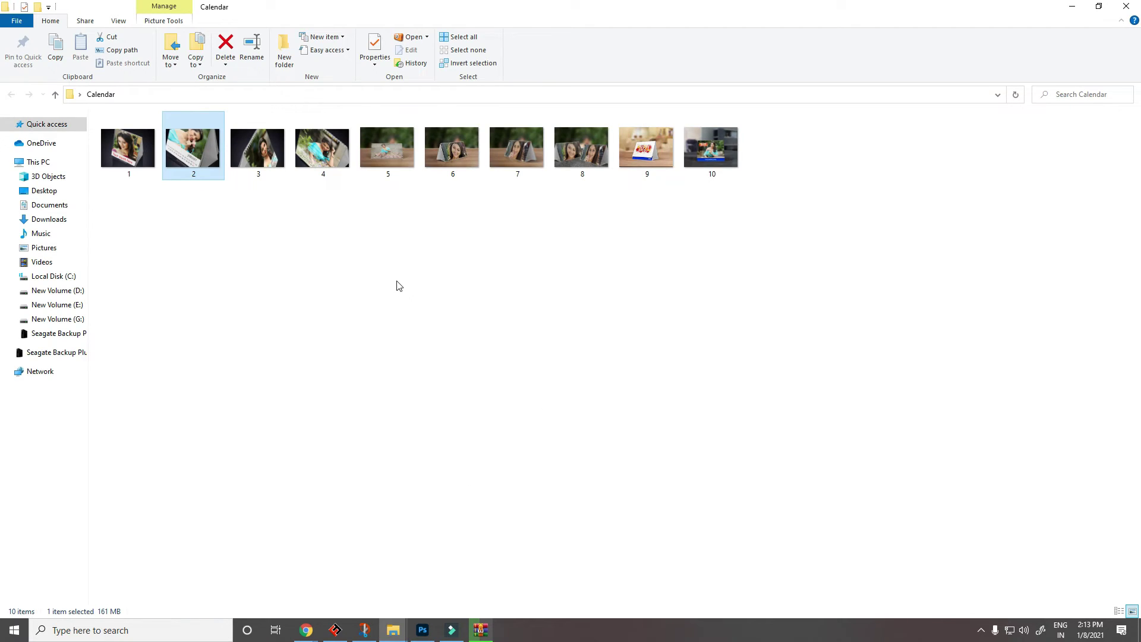
Open calendar mockup file 9 in Photoshop and open the contents of its DESIGN PAGE 1 smart object
click(654, 150)
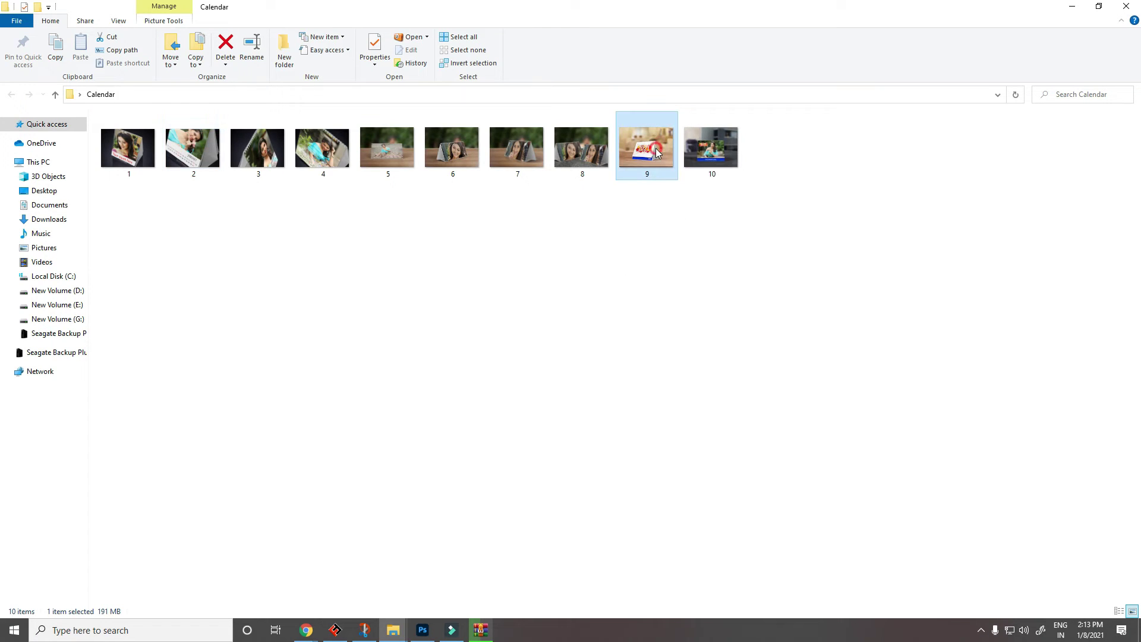
drag(650, 156, 414, 268)
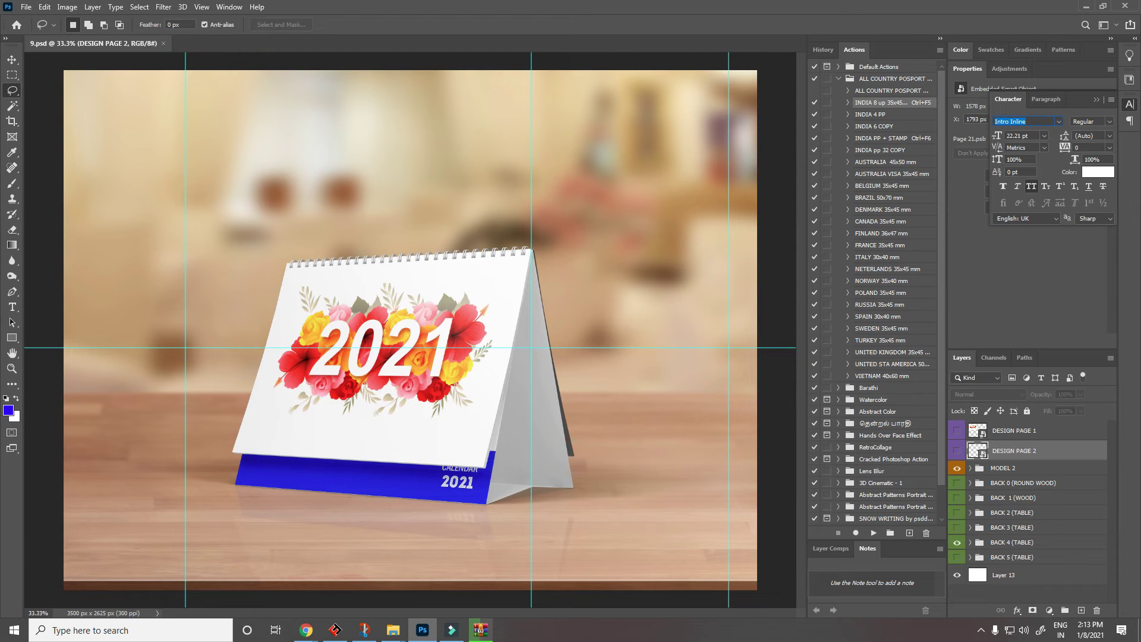
click(375, 342)
click(983, 439)
double_click(983, 439)
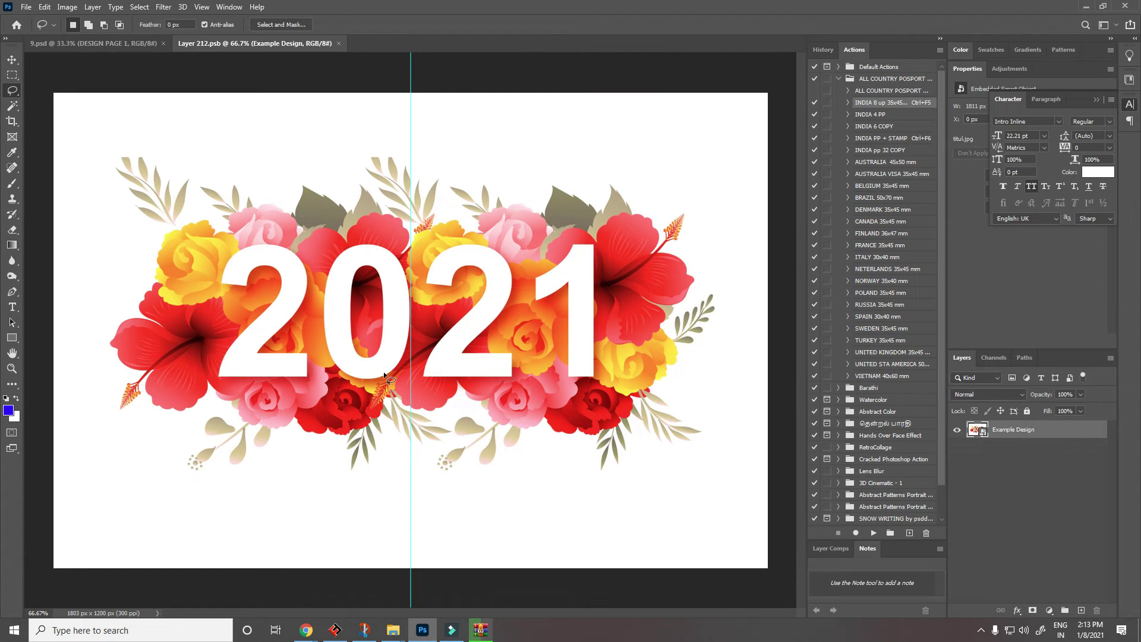
Place the landscape photo of the seated woman in the blue top from the Desktop as an embedded object above Example Design
click(26, 7)
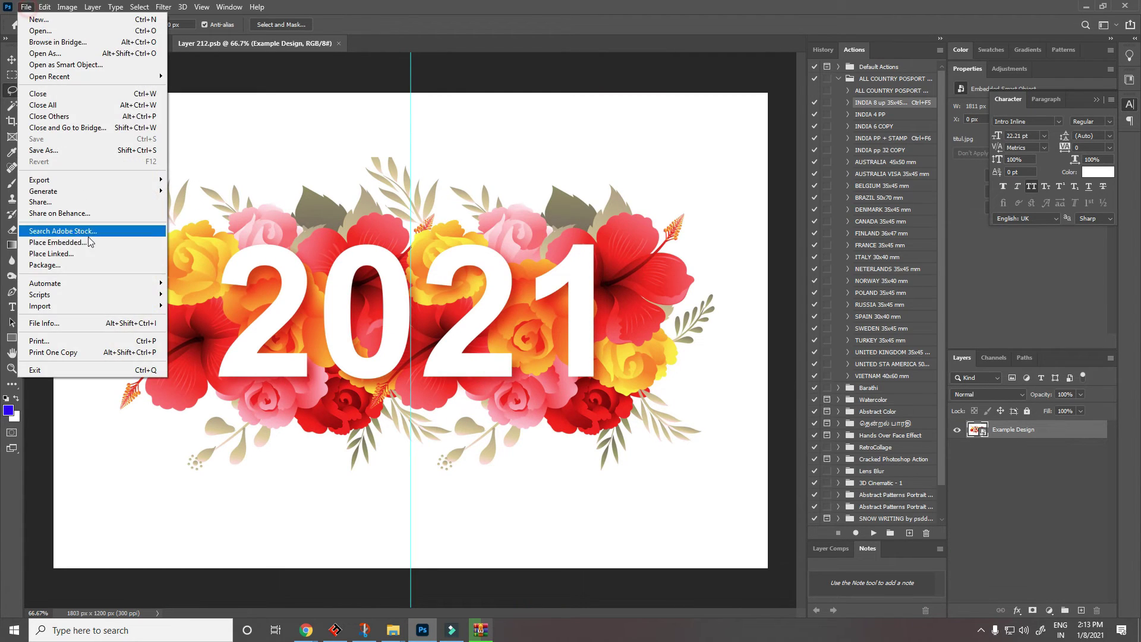
click(91, 243)
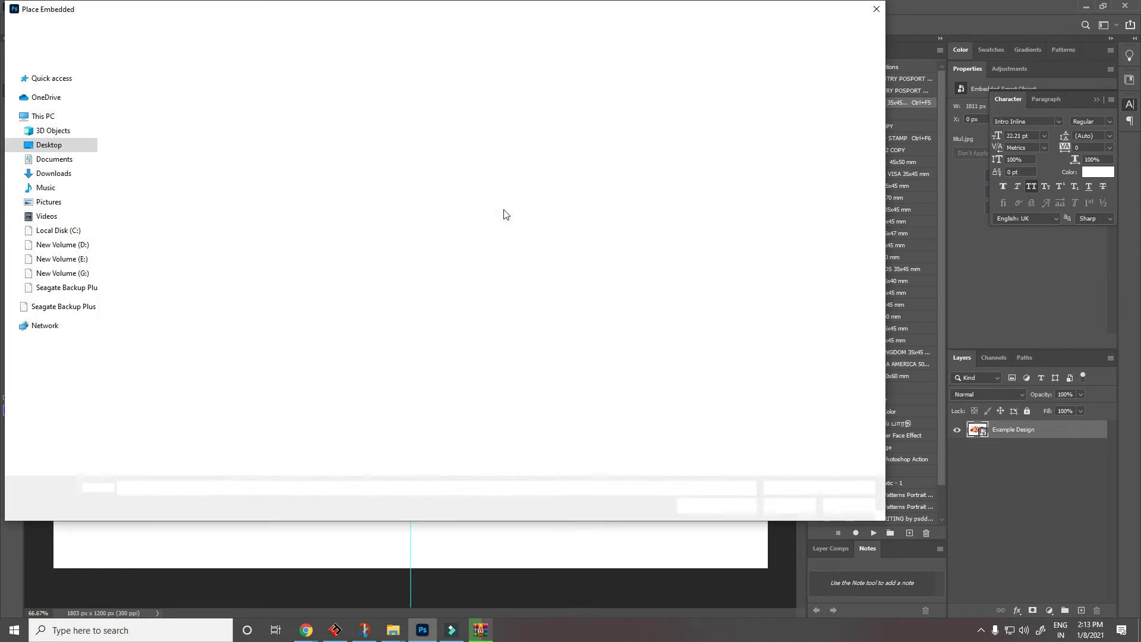
click(49, 145)
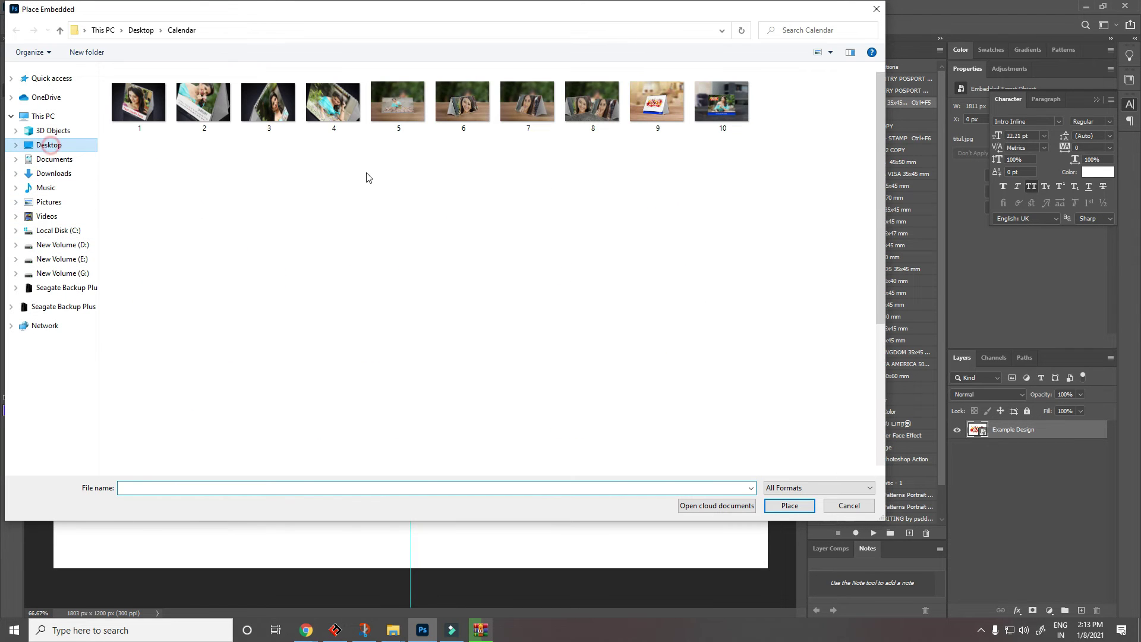
double_click(584, 196)
scroll(529, 299, down, 5)
scroll(528, 300, up, 5)
double_click(331, 196)
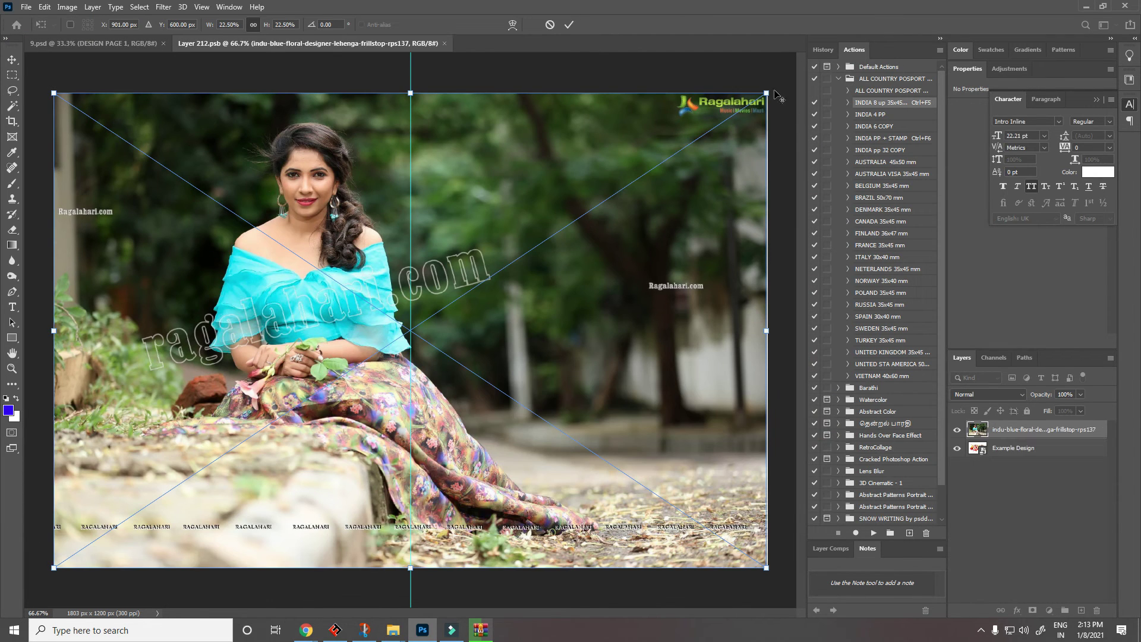
Enlarge the placed photo slightly beyond the canvas, reposition it, and save and close the DESIGN PAGE 1 contents
drag(767, 93, 797, 62)
drag(698, 231, 719, 252)
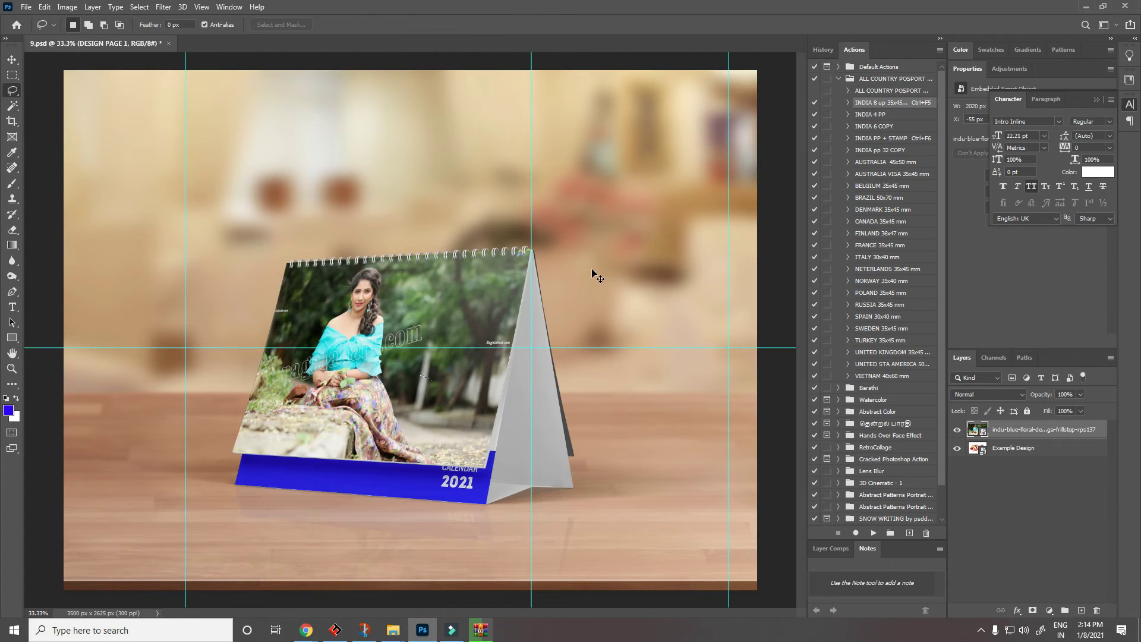
key(ctrl+w)
Open the contents of the DESIGN PAGE 2 smart object and delete the Body layer
key(z)
click(357, 481)
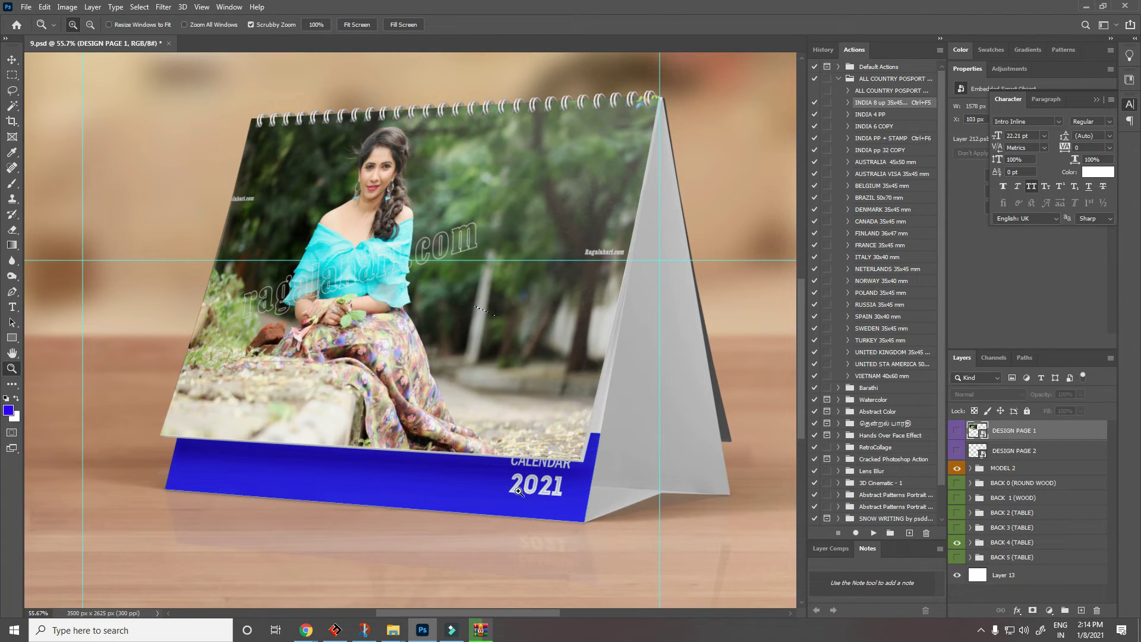
double_click(983, 455)
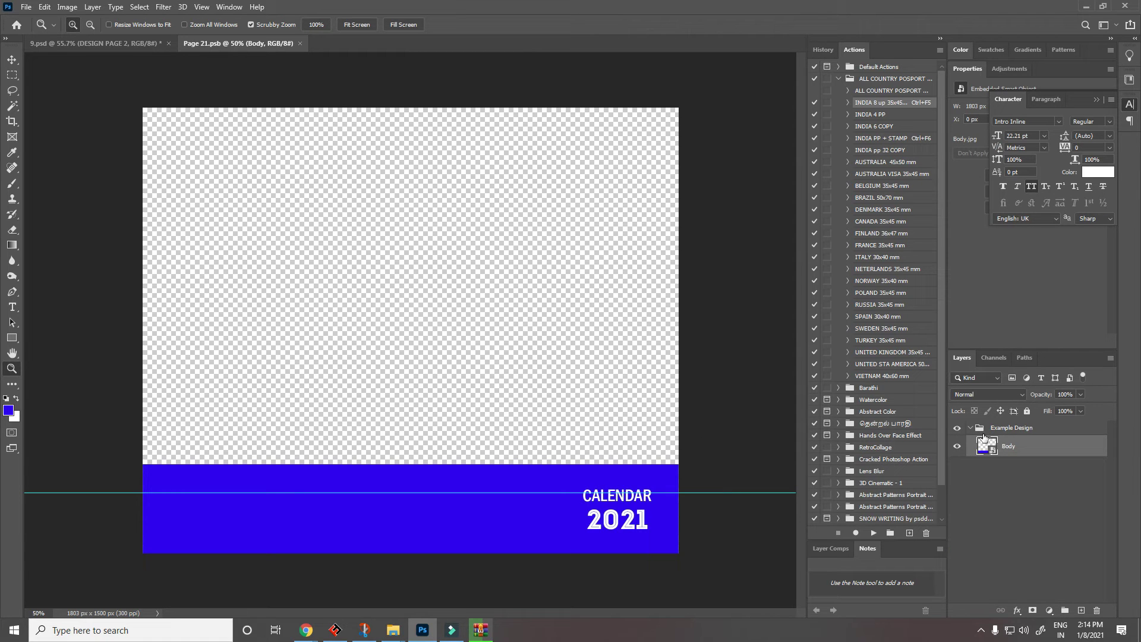
click(1007, 445)
key(Delete)
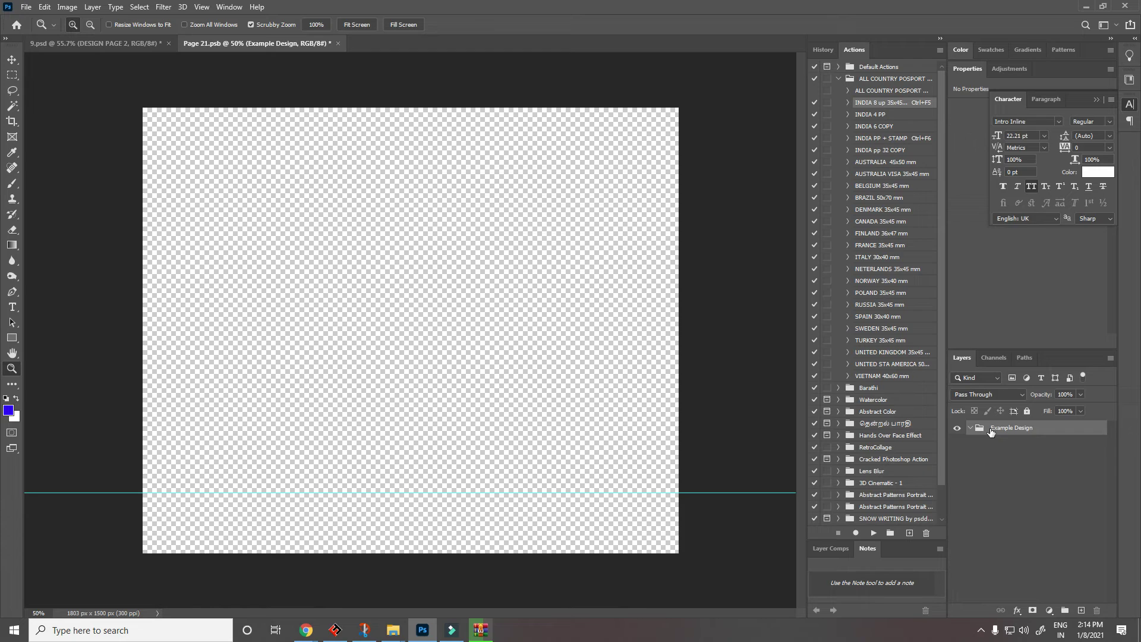
Add a new layer filled with the blue foreground colour, and save and close the DESIGN PAGE 2 contents
key(ctrl+shift+n)
key(Return)
key(alt+BackSpace)
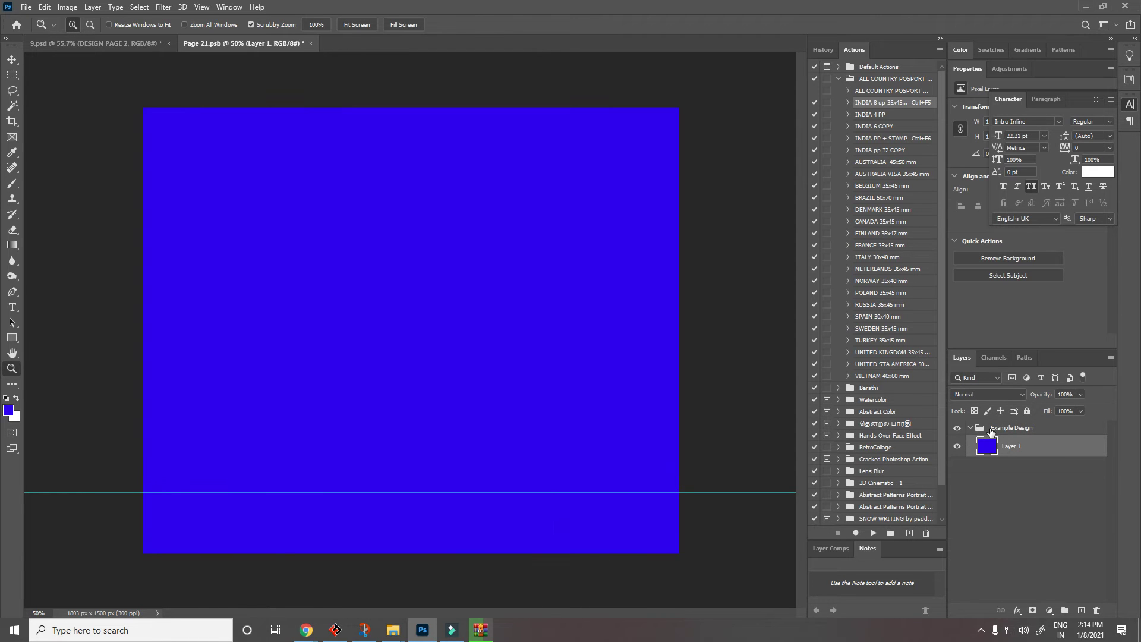
key(ctrl+s)
key(ctrl+w)
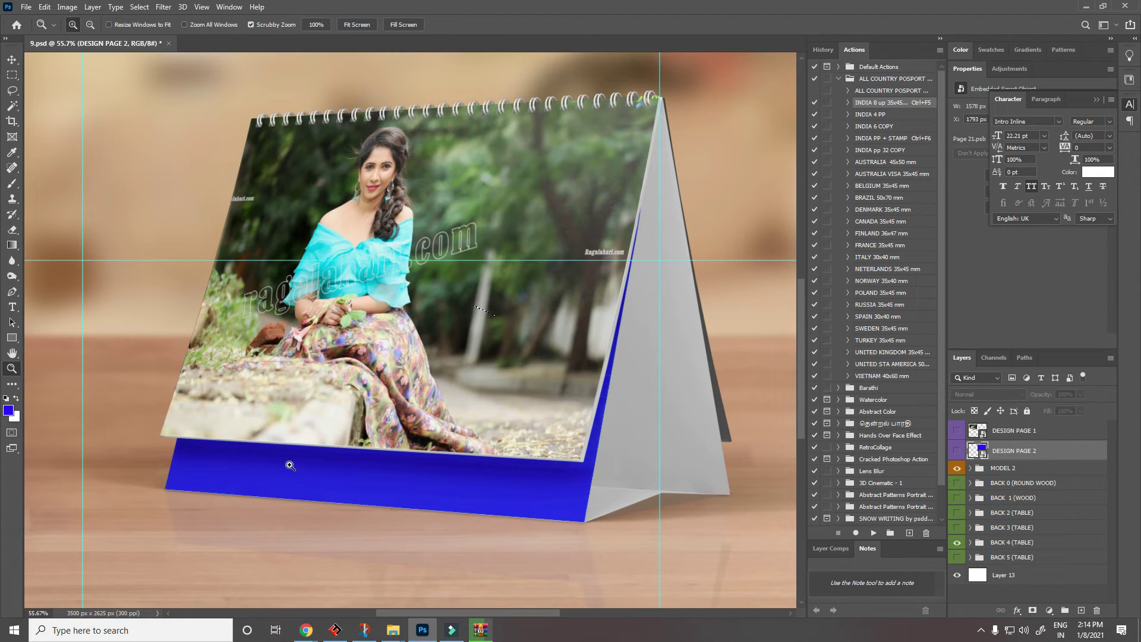
Preview the calendar against the BACK 0 (ROUND WOOD), BACK 1 (WOOD), BACK 2 (TABLE) and BACK 3 (TABLE) backgrounds one at a time
drag(456, 364, 458, 368)
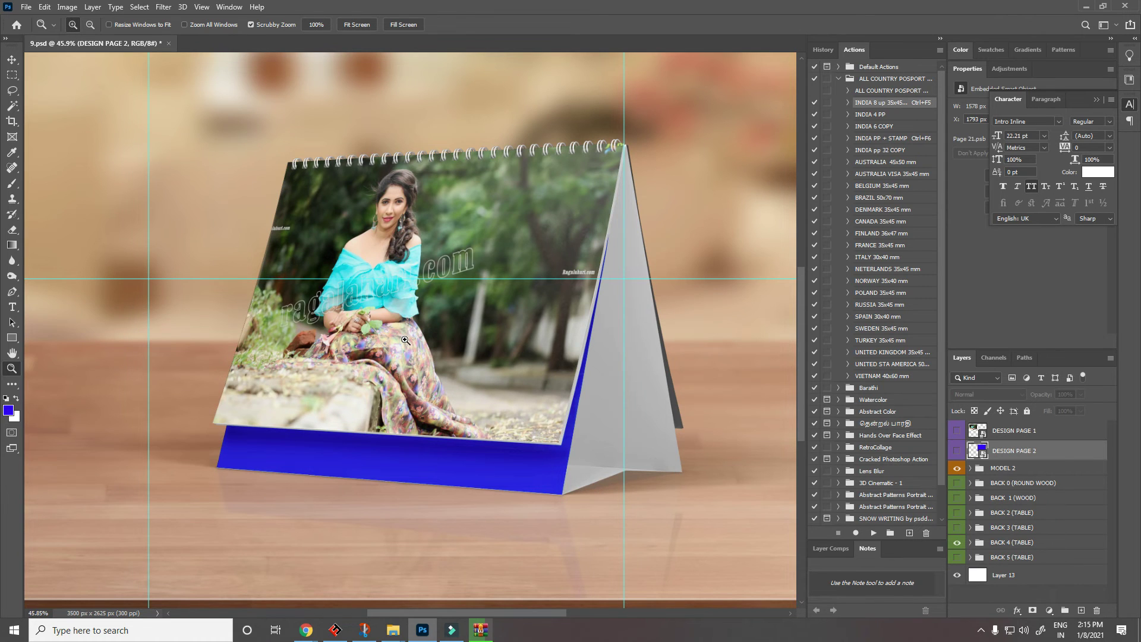
scroll(410, 343, down, 1)
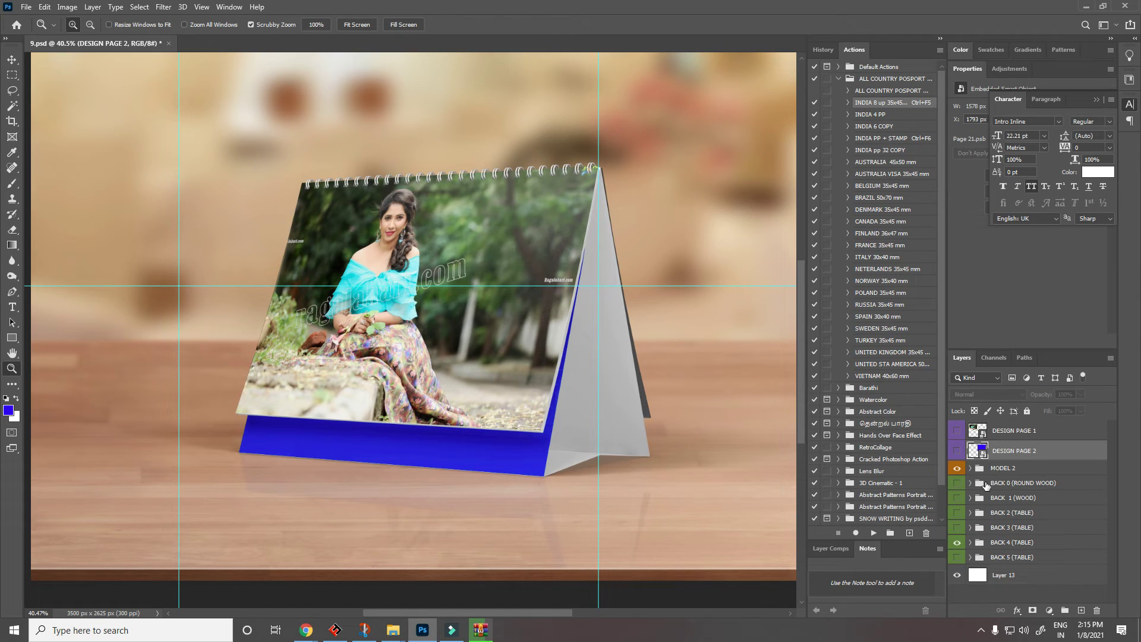
click(957, 484)
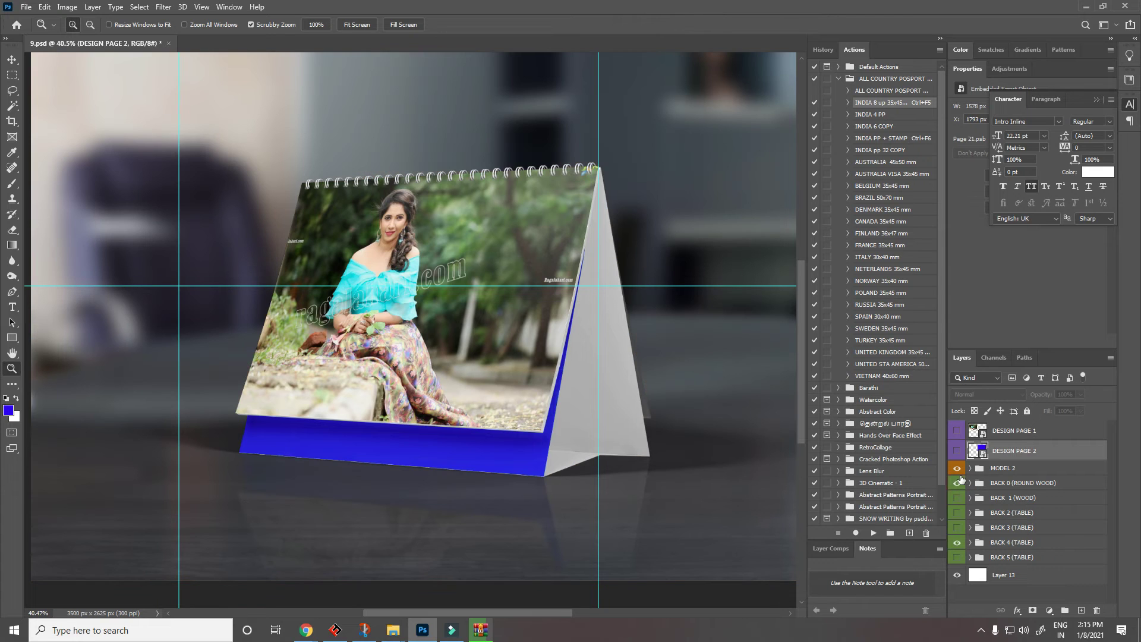
drag(592, 402, 566, 394)
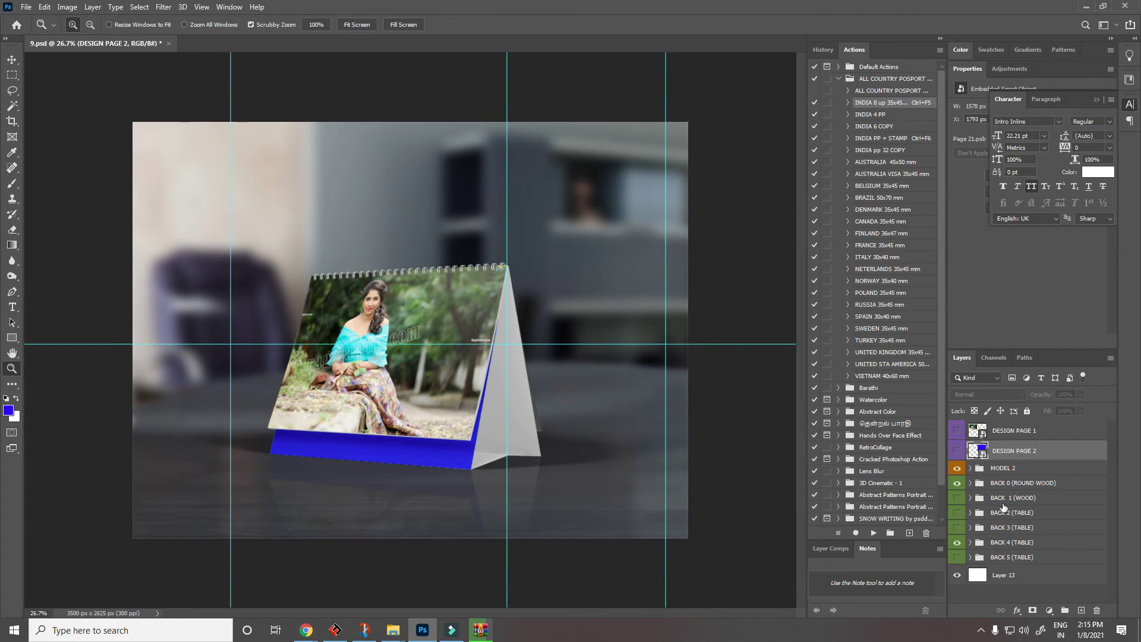
click(957, 499)
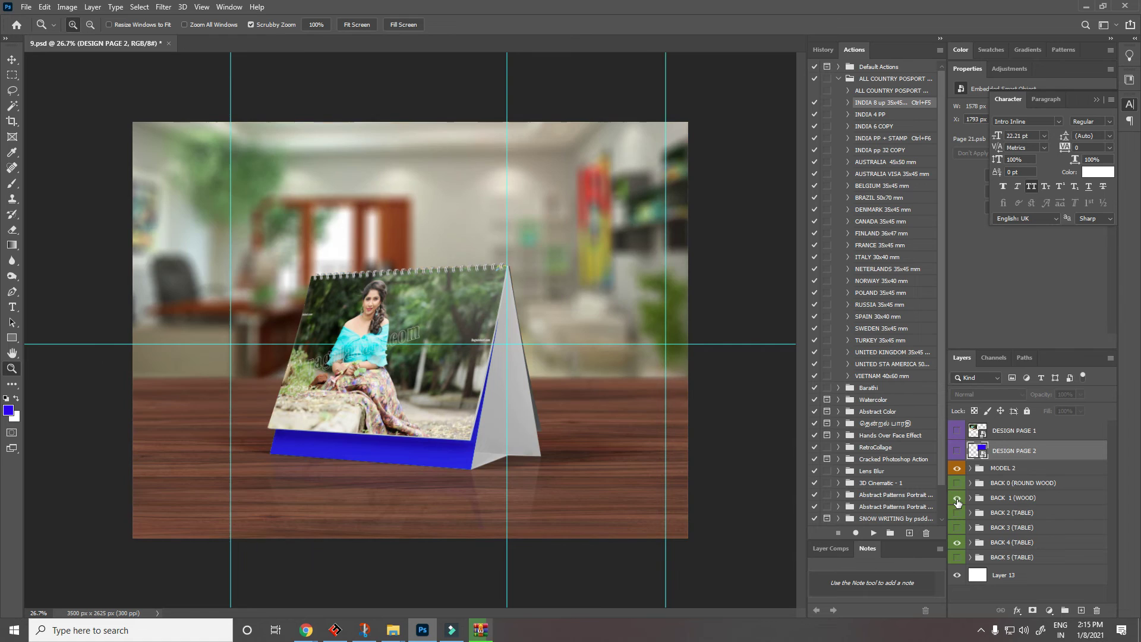
click(958, 501)
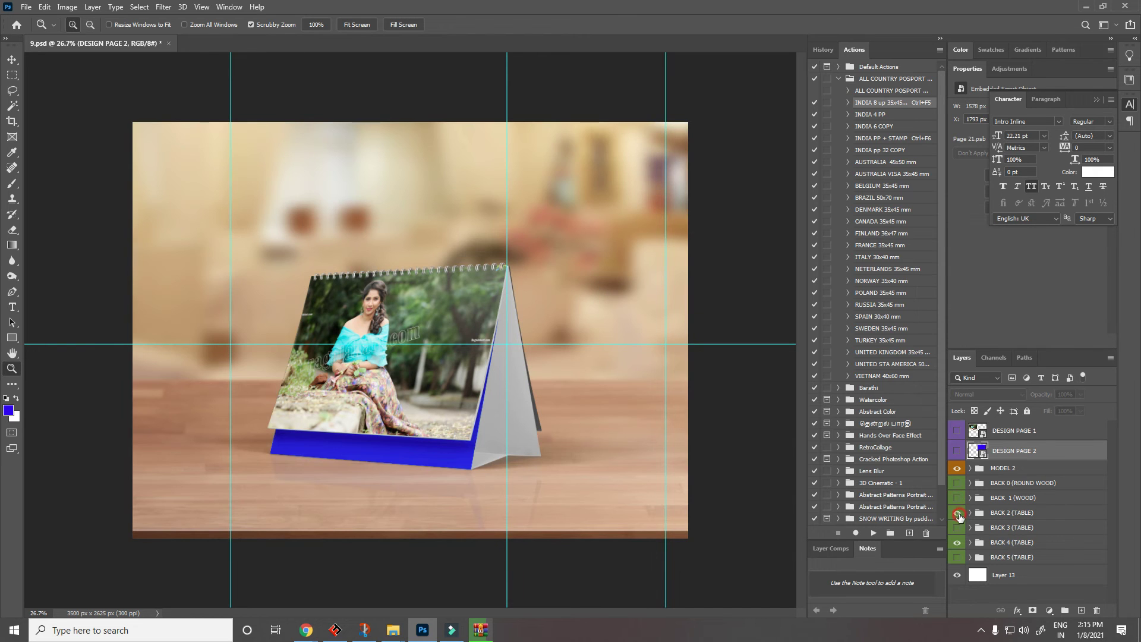
click(958, 513)
click(958, 528)
click(957, 529)
Hide the BACK 4 (TABLE) background group, then briefly preview BACK 5 (TABLE) and hide it as well
click(957, 542)
click(956, 559)
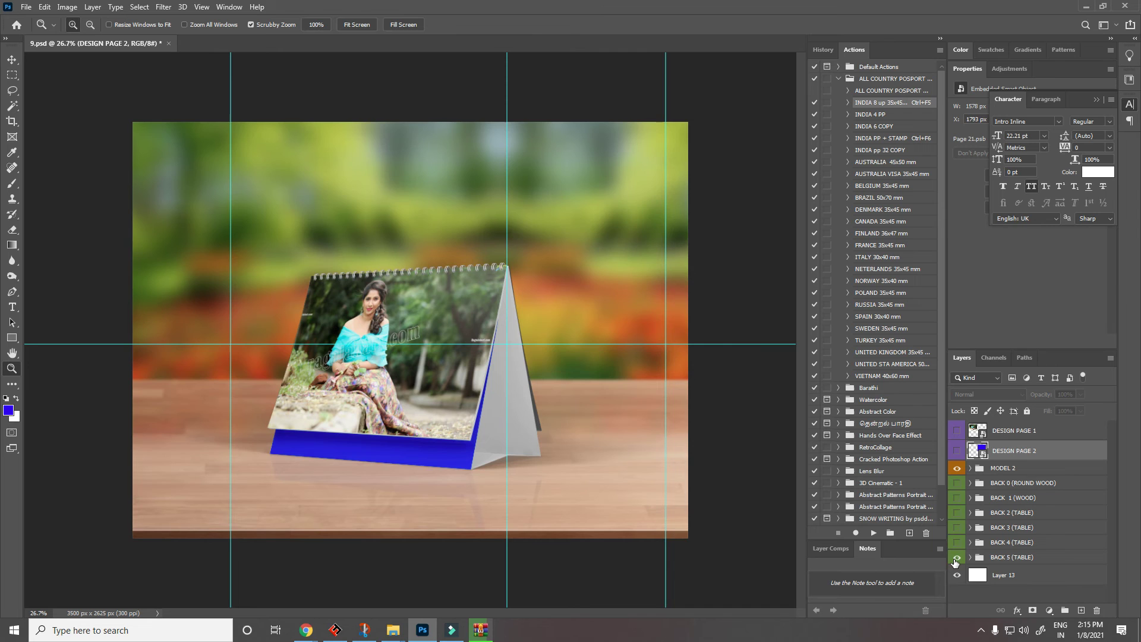
click(956, 559)
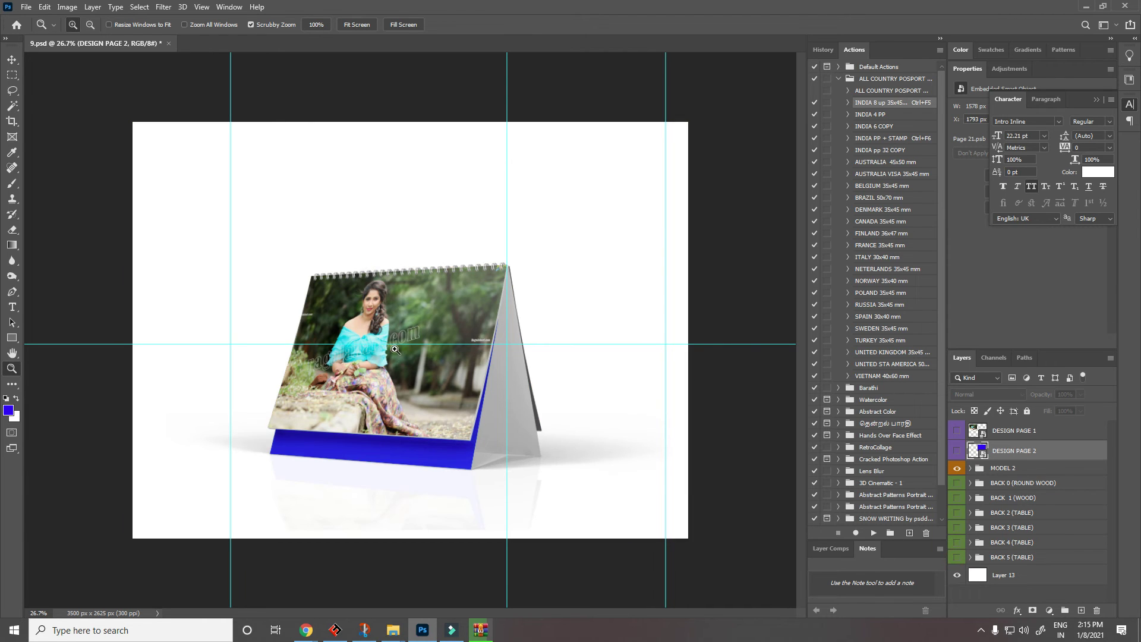
Add a Solid Color fill layer above Layer 13 with the dusty pink colour b77395
click(434, 392)
drag(445, 398, 433, 397)
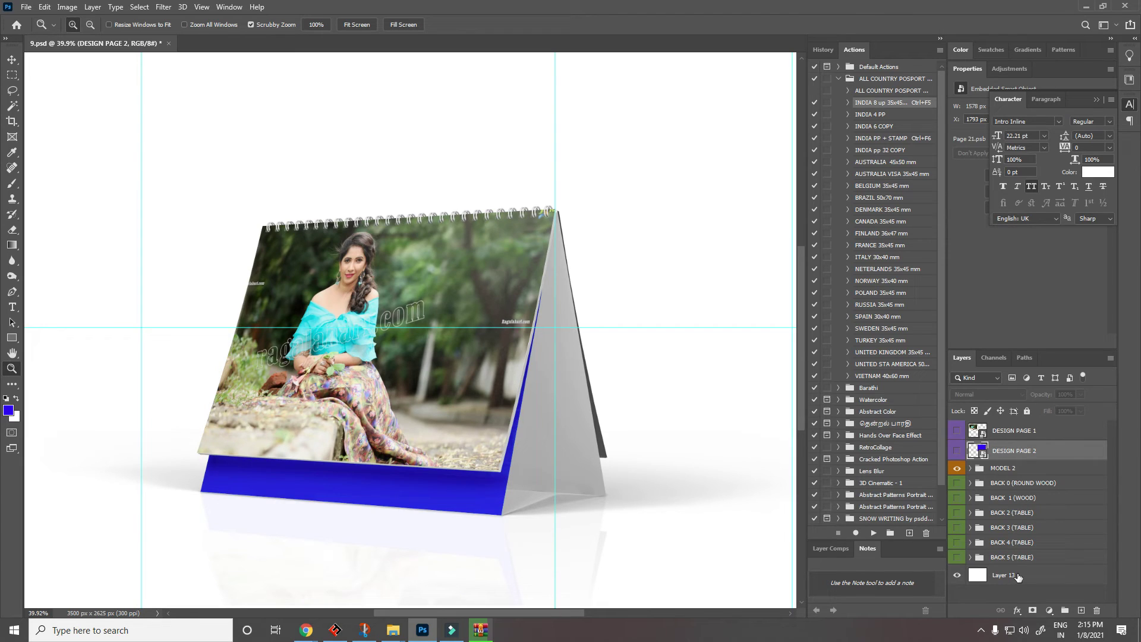
click(1018, 576)
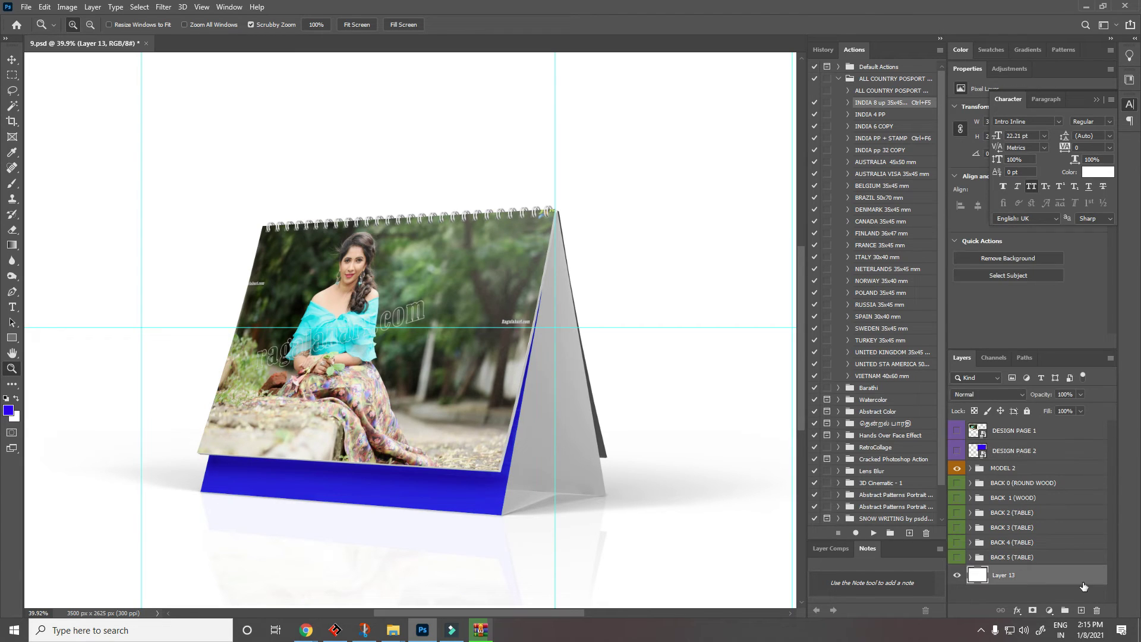
click(1051, 611)
click(1067, 408)
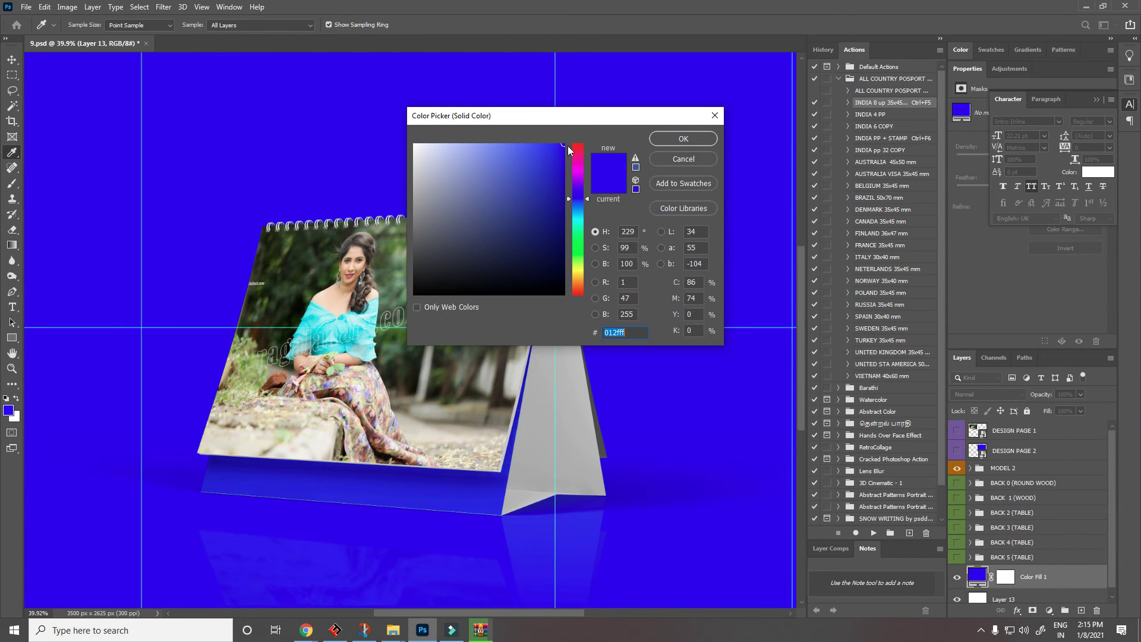
click(578, 156)
click(490, 194)
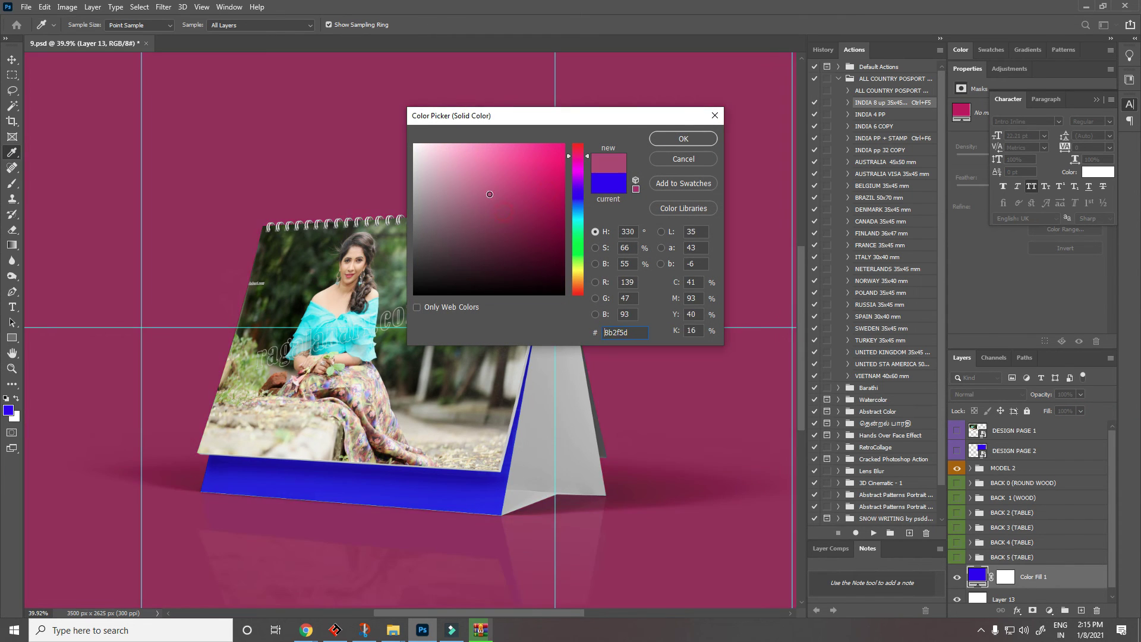
click(470, 186)
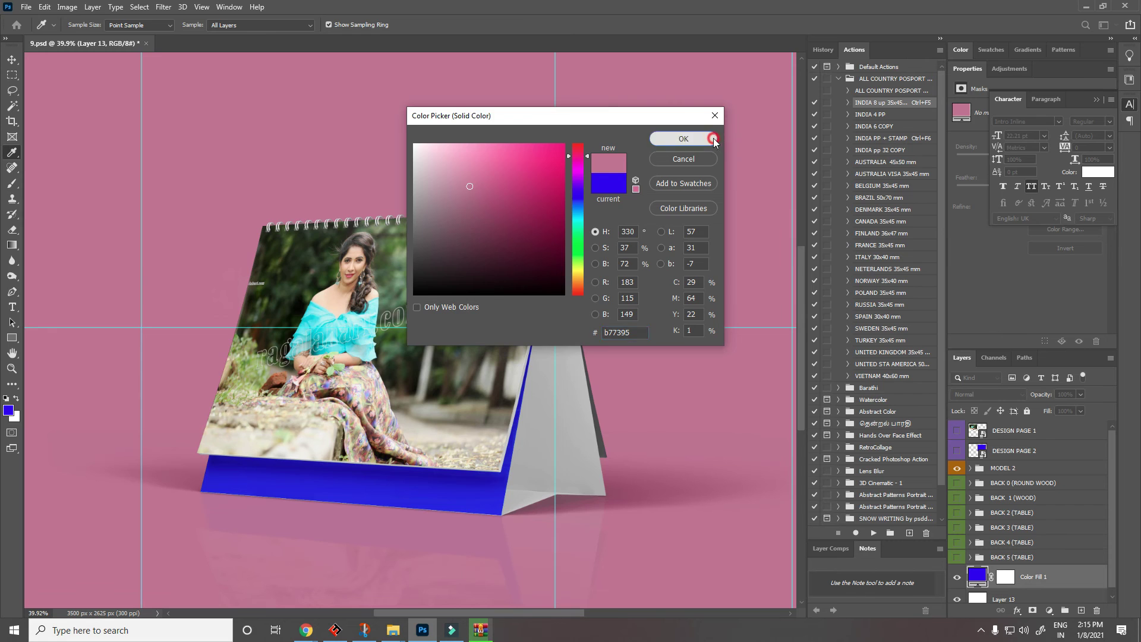
click(714, 139)
Check the whole calendar on its pink background, close 9.psd without saving, and minimize Photoshop
key(z)
drag(594, 299, 528, 284)
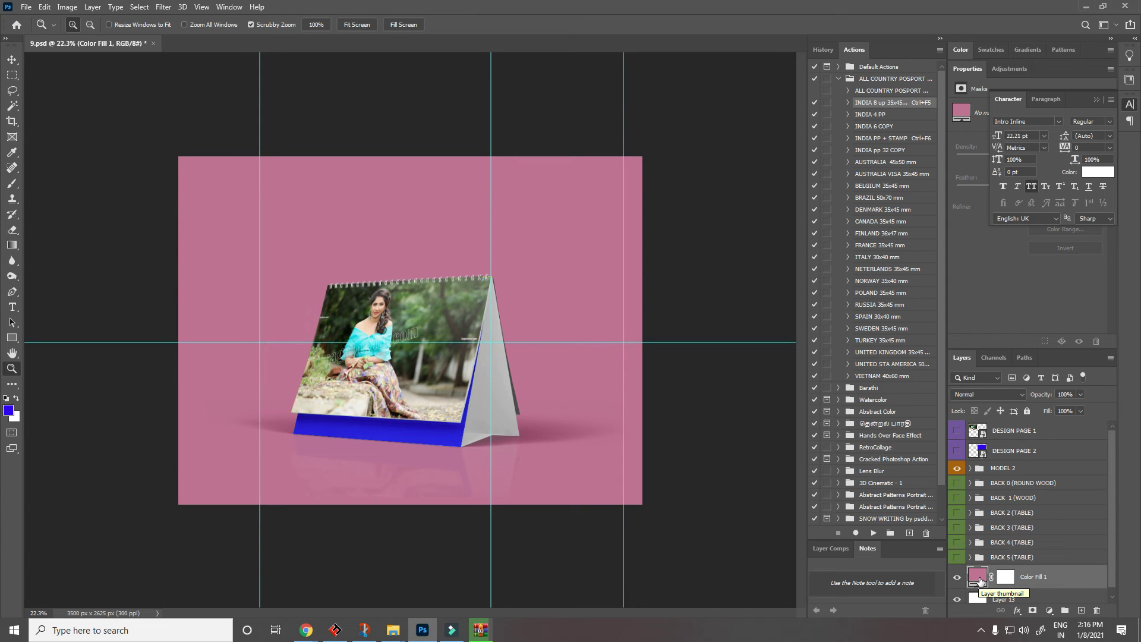
drag(422, 308, 443, 325)
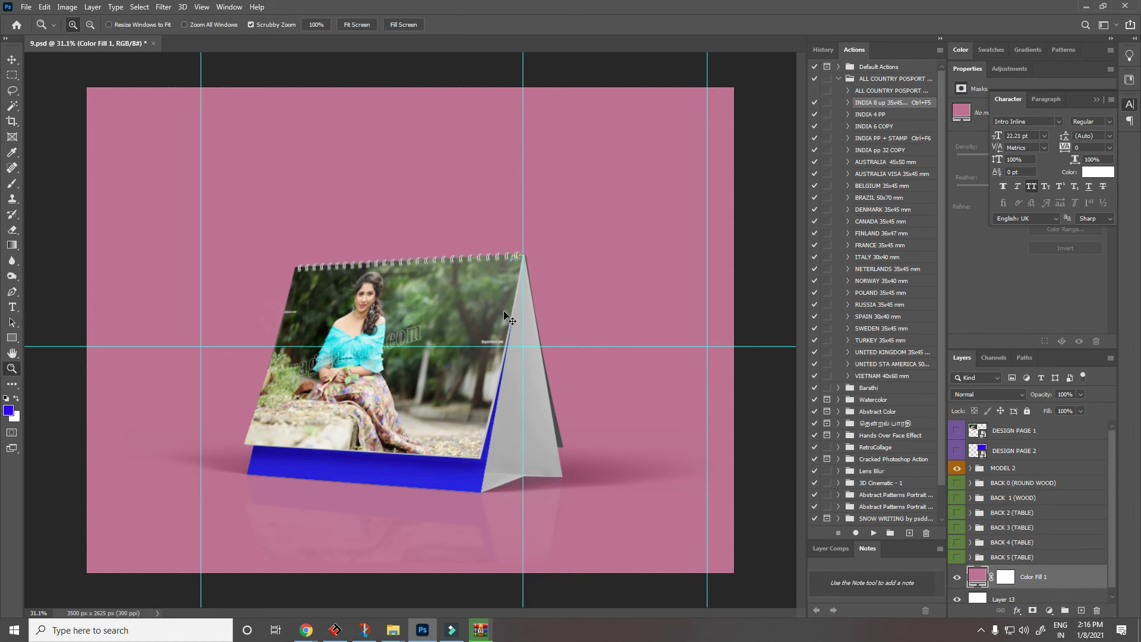
key(ctrl+w)
click(570, 235)
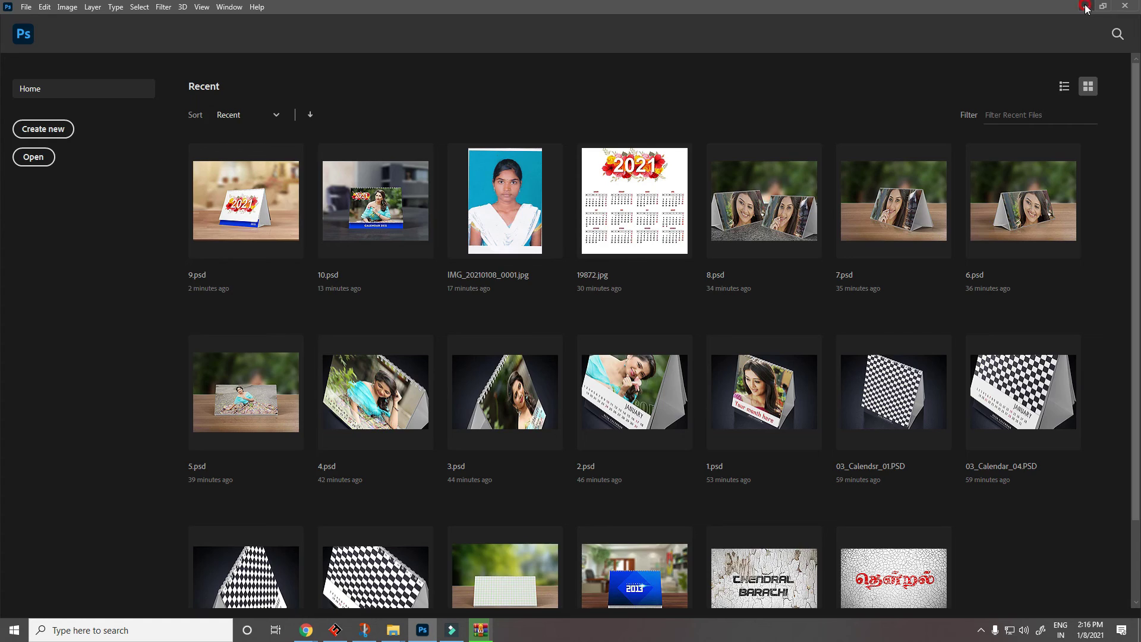
click(1086, 6)
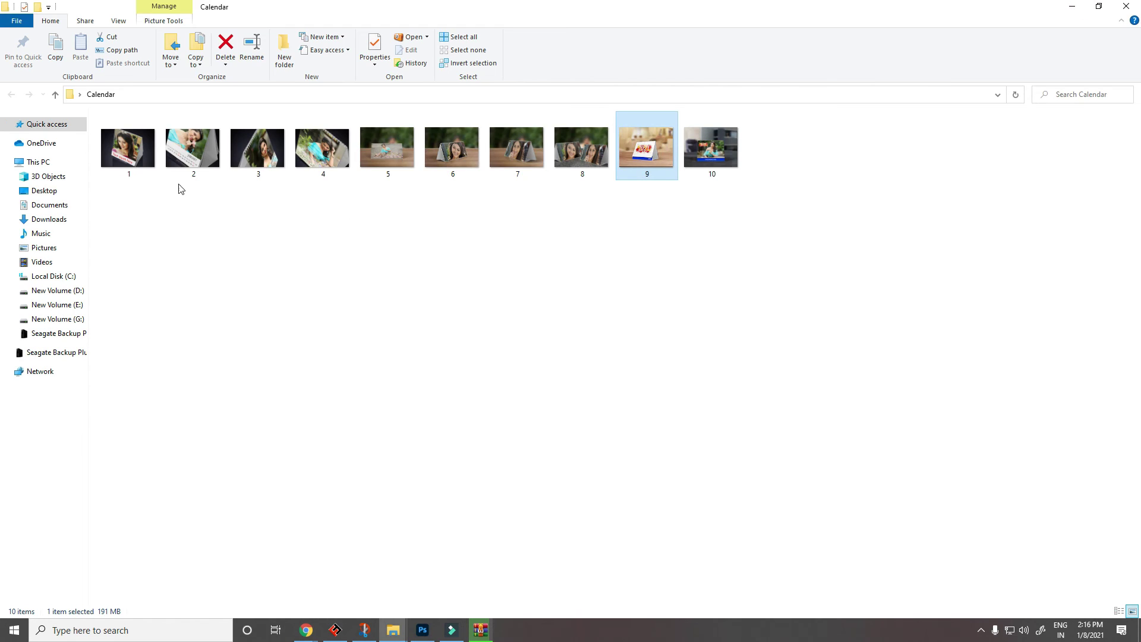
Browse the calendar mockups from file 4 through file 10 in the ACDSee viewer and close it
click(413, 227)
drag(413, 227, 134, 119)
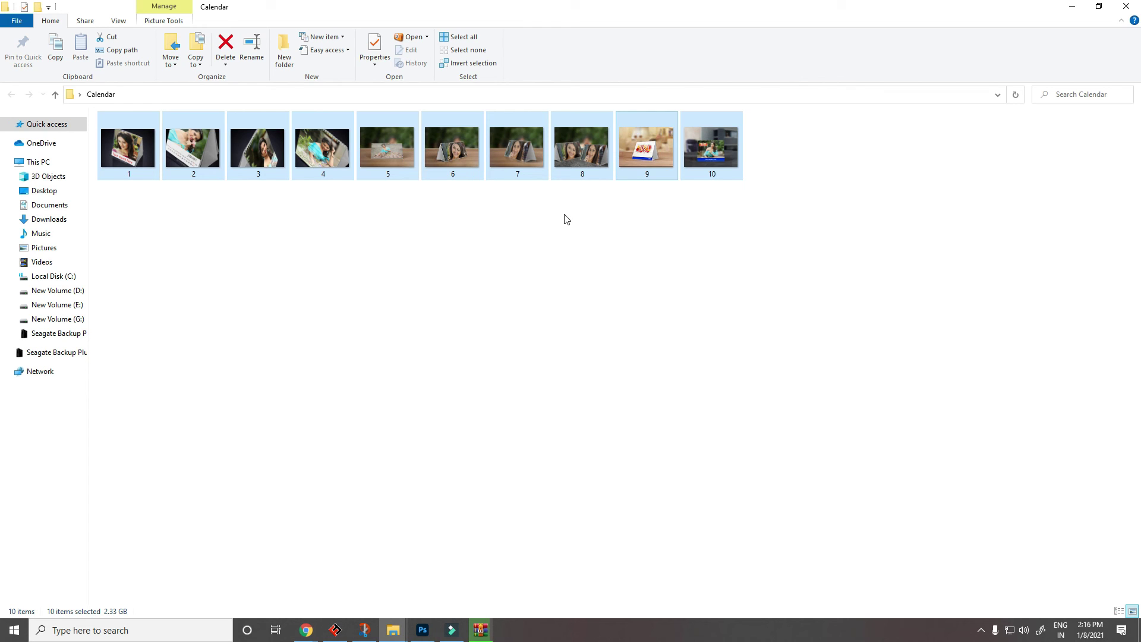
double_click(299, 164)
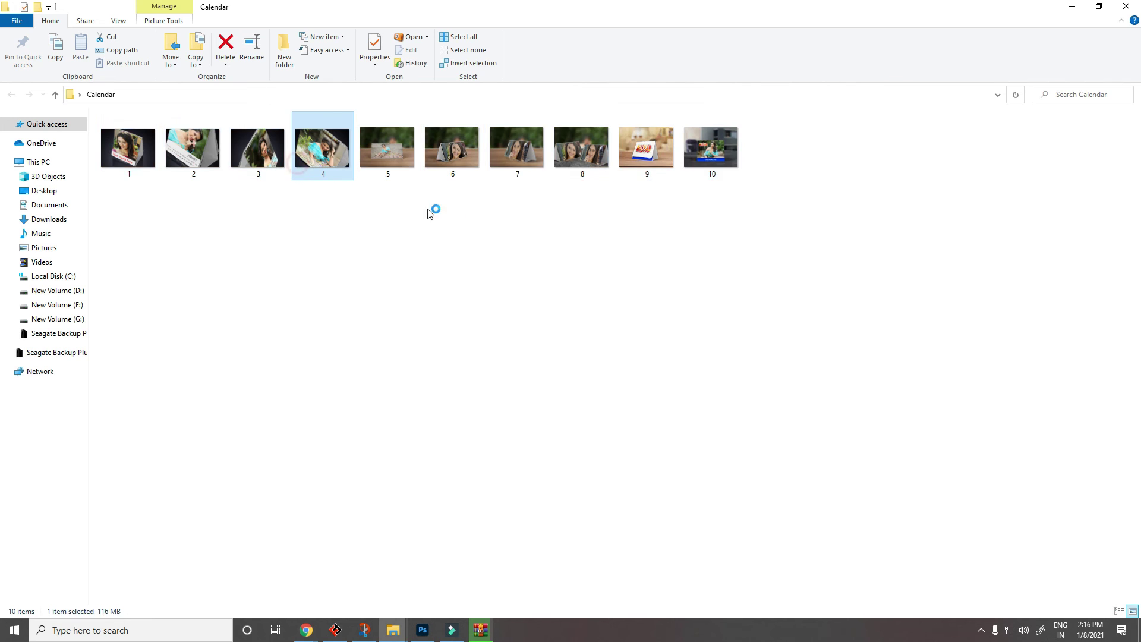
scroll(452, 216, down, 1)
scroll(451, 216, down, 5)
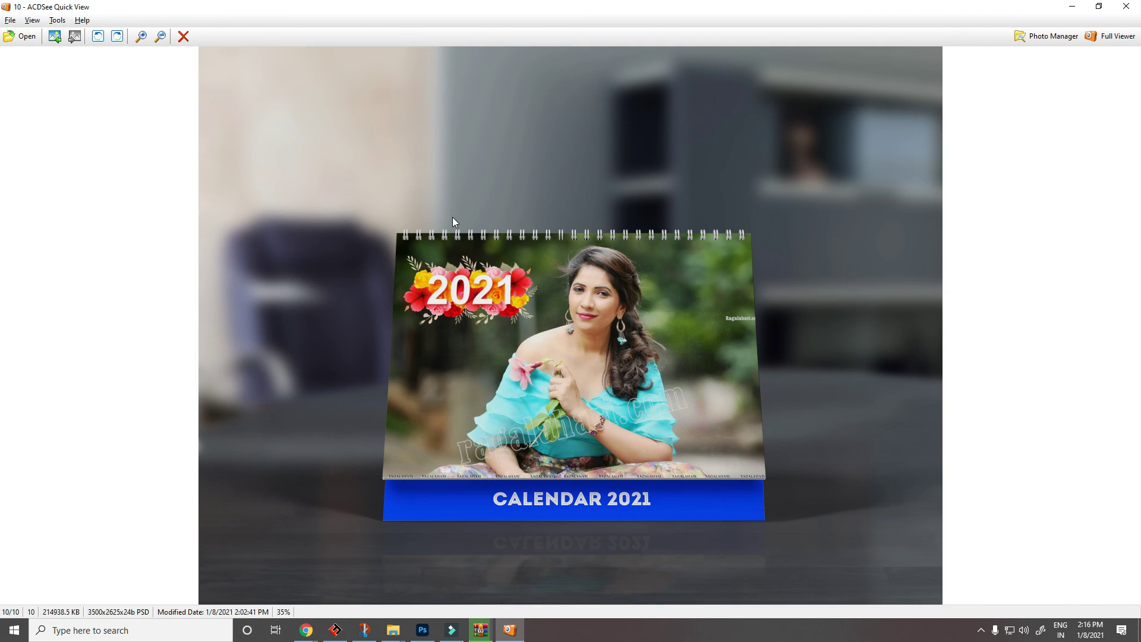
key(Escape)
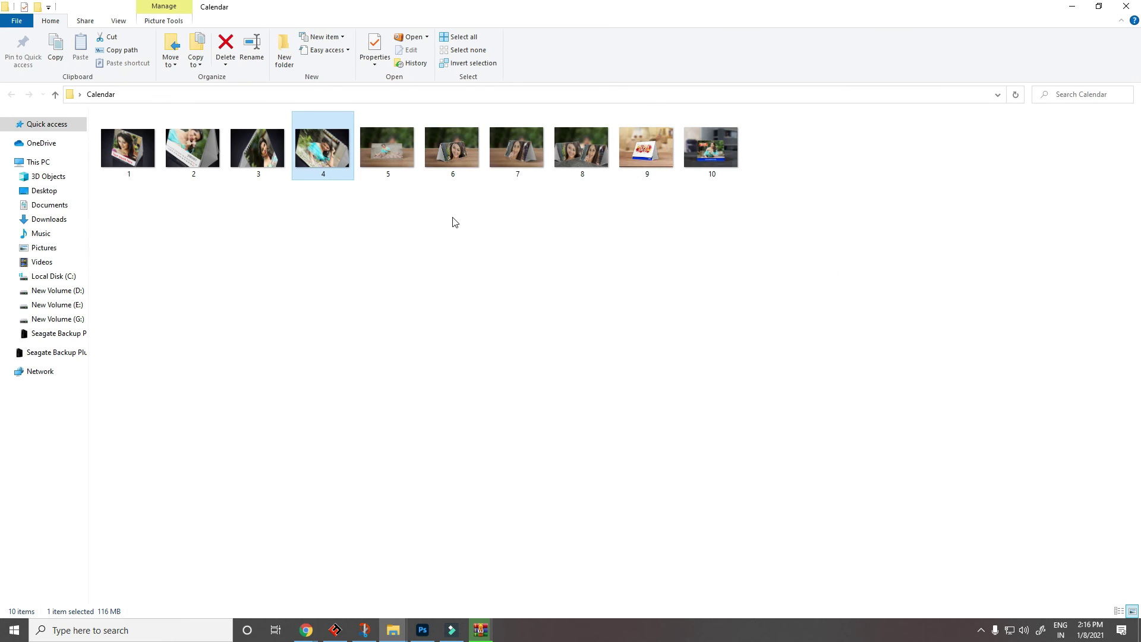